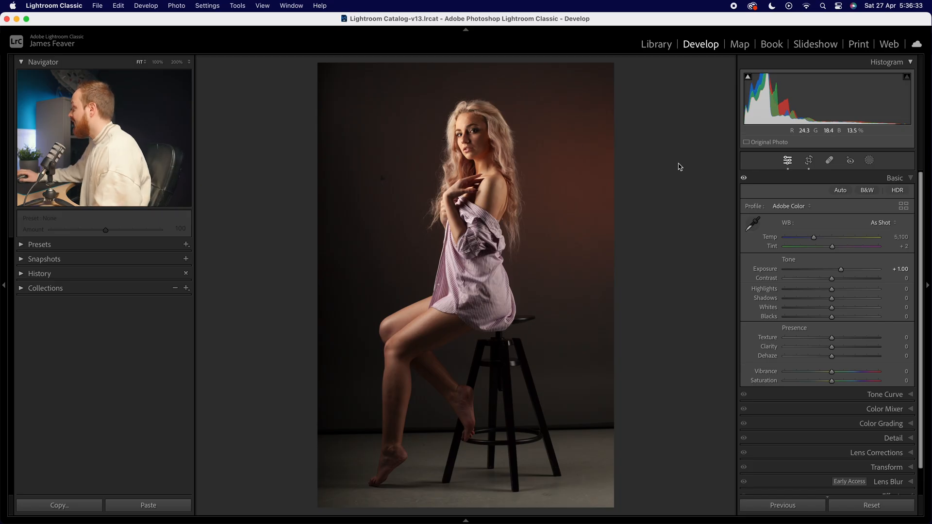
# - Convert the photo to black and white and set its Contrast to +5
pyautogui.click(868, 190)
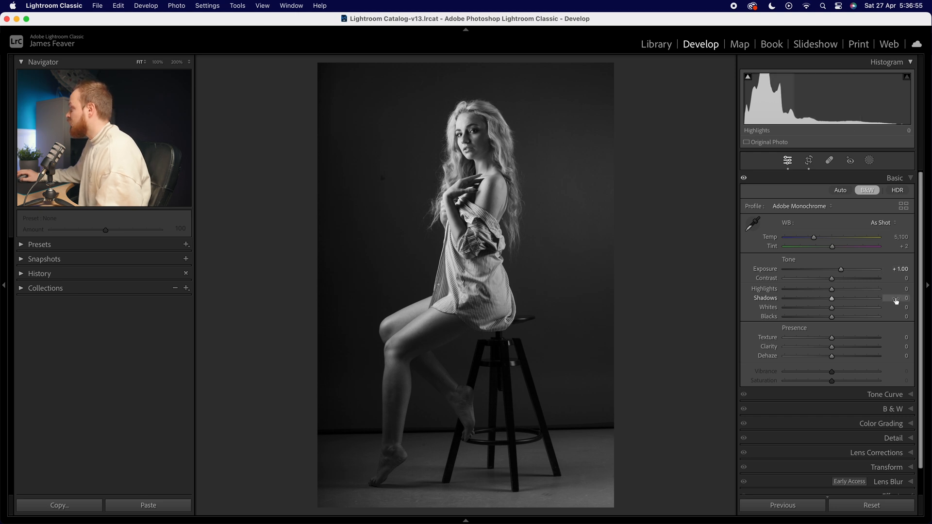
pyautogui.click(907, 279)
pyautogui.write('5')
pyautogui.press('Return')
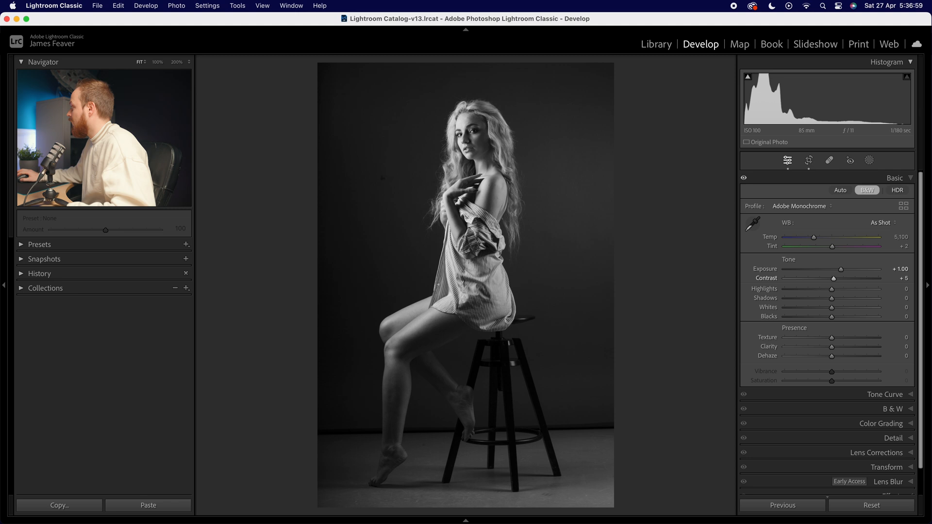
# - Set the photo's Highlights to -10 and Shadows to +70
pyautogui.click(905, 289)
pyautogui.write('-1')
pyautogui.write('0')
pyautogui.press('Return')
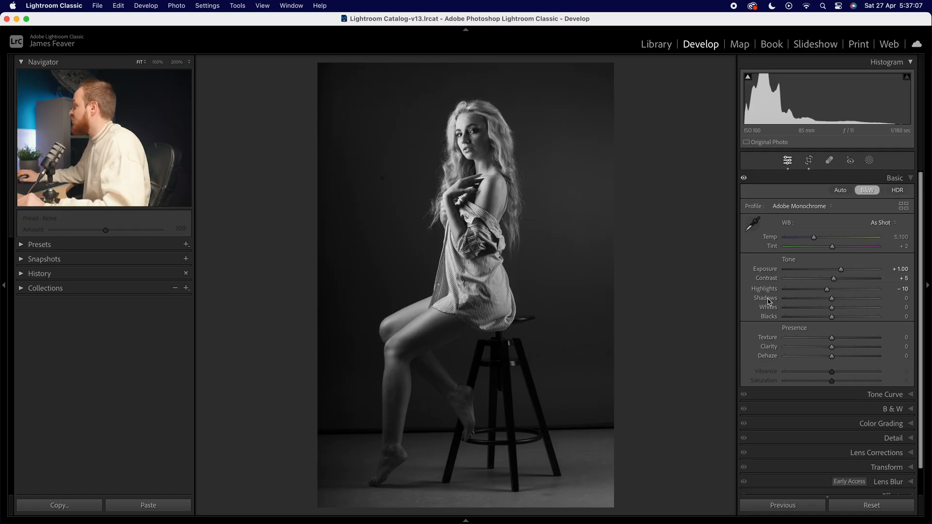
pyautogui.moveTo(832, 301); pyautogui.dragTo(862, 301)
pyautogui.click(897, 299)
pyautogui.press('Return')
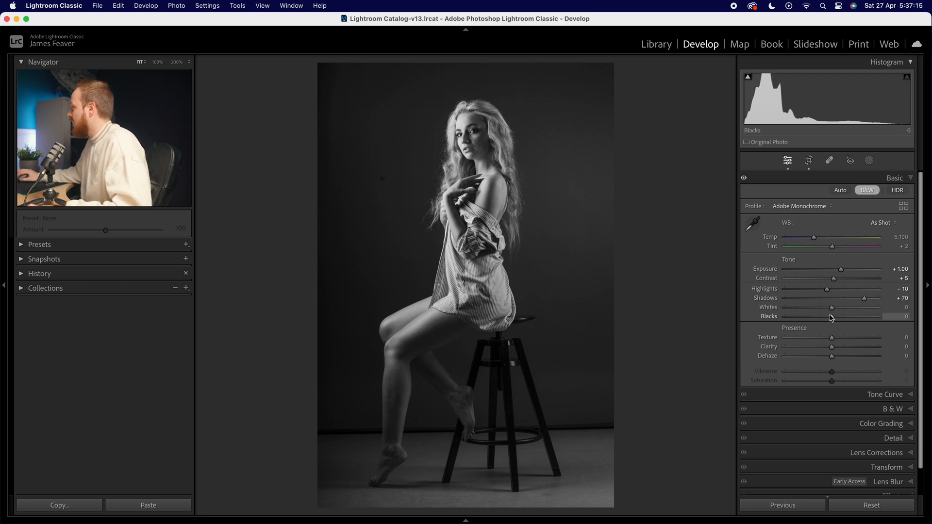
# - Set the photo's Whites to +10 and Blacks to -10
pyautogui.click(906, 307)
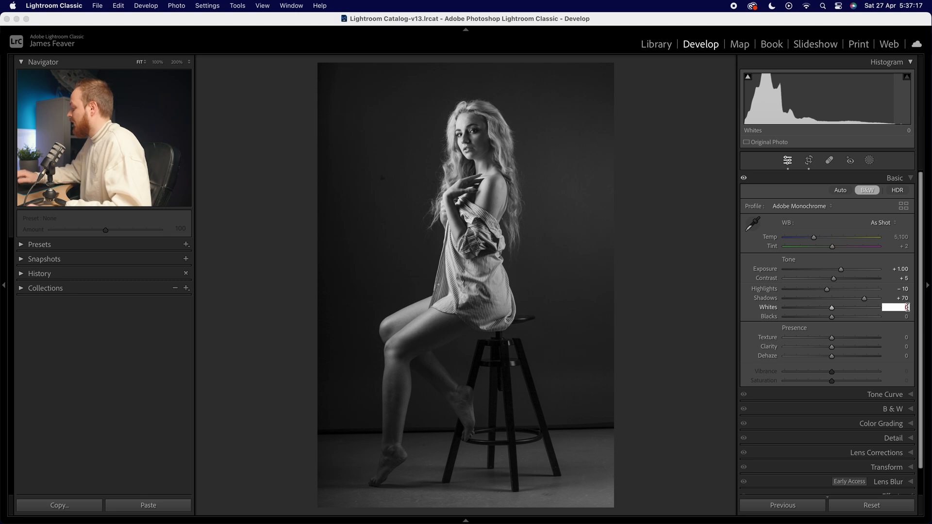
pyautogui.write('10')
pyautogui.press('Return')
pyautogui.click(905, 316)
pyautogui.write('-10')
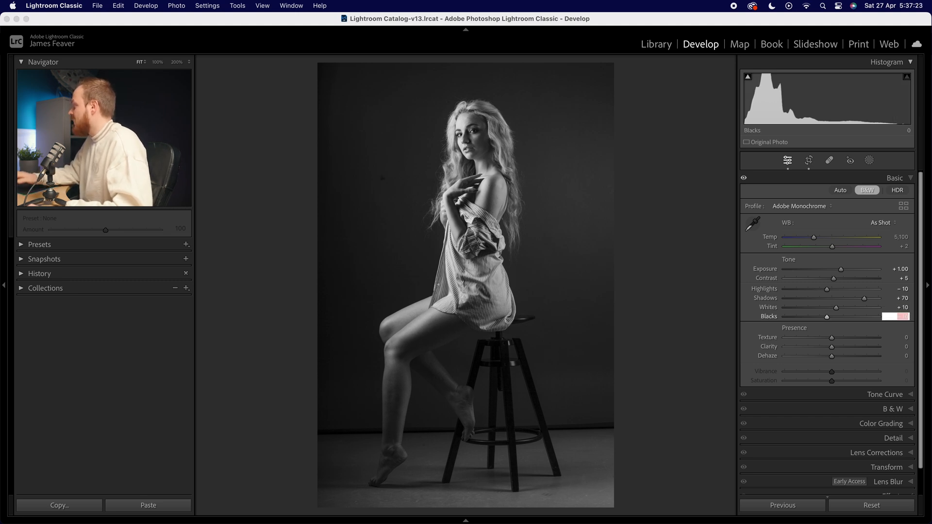
pyautogui.press('Return')
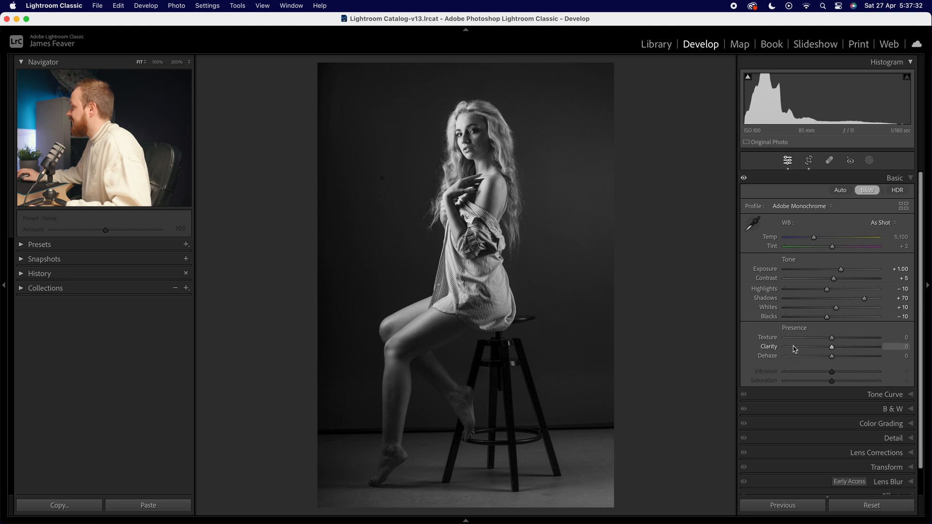
# - Set the photo's Texture to +5 and Clarity to -25
pyautogui.click(907, 338)
pyautogui.press('Return')
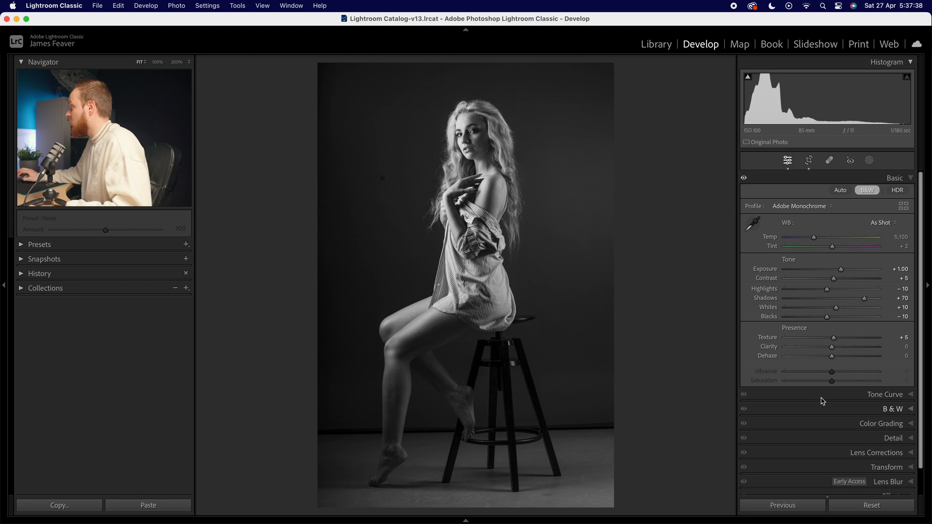
pyautogui.click(906, 347)
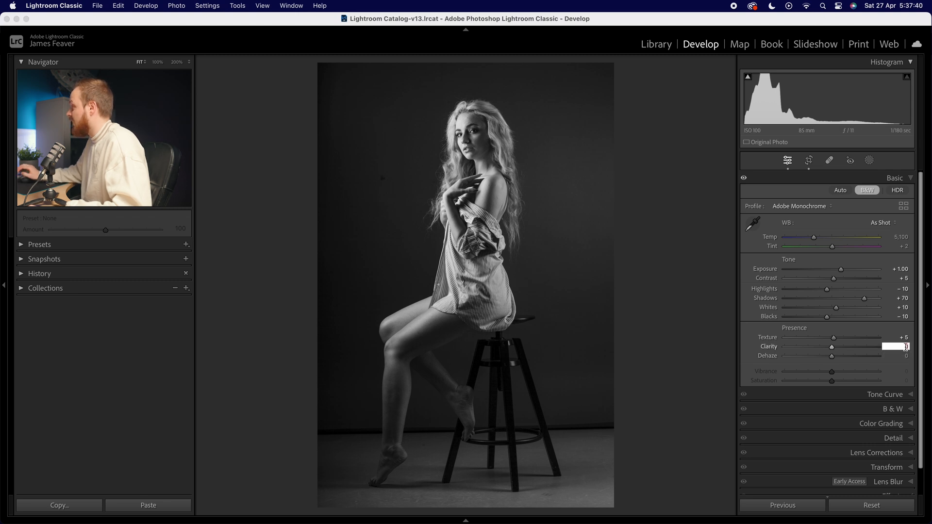
pyautogui.write('-25')
pyautogui.press('Return')
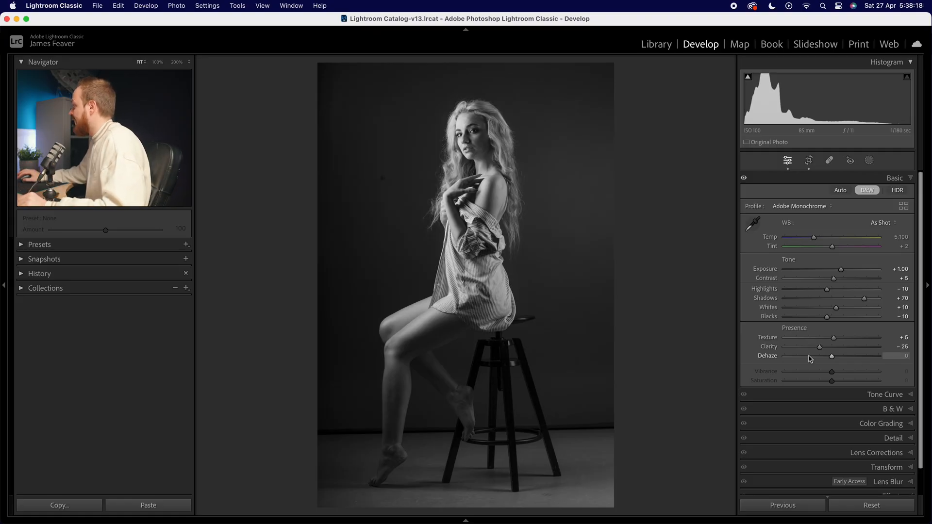
# - Set the photo's Dehaze to +10 and finish the basic adjustments
pyautogui.click(902, 356)
pyautogui.write('10')
pyautogui.press('Return')
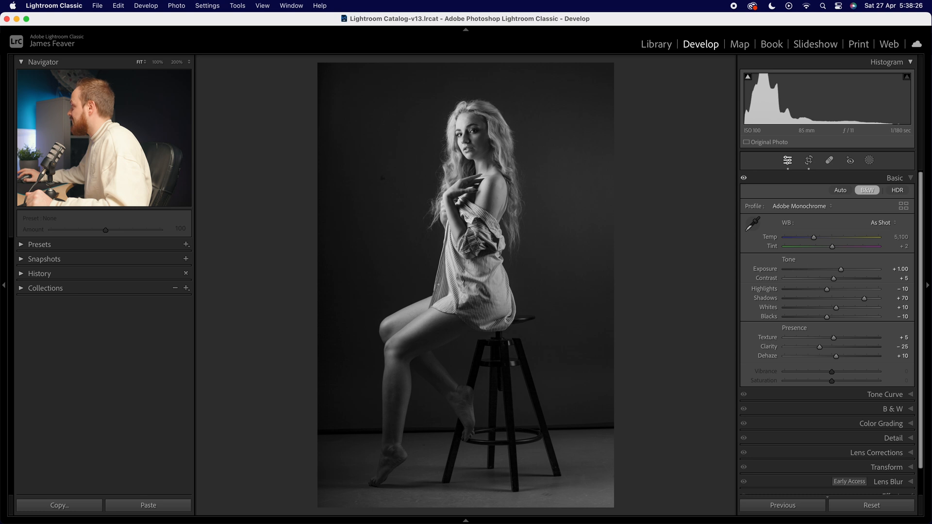
pyautogui.click(898, 178)
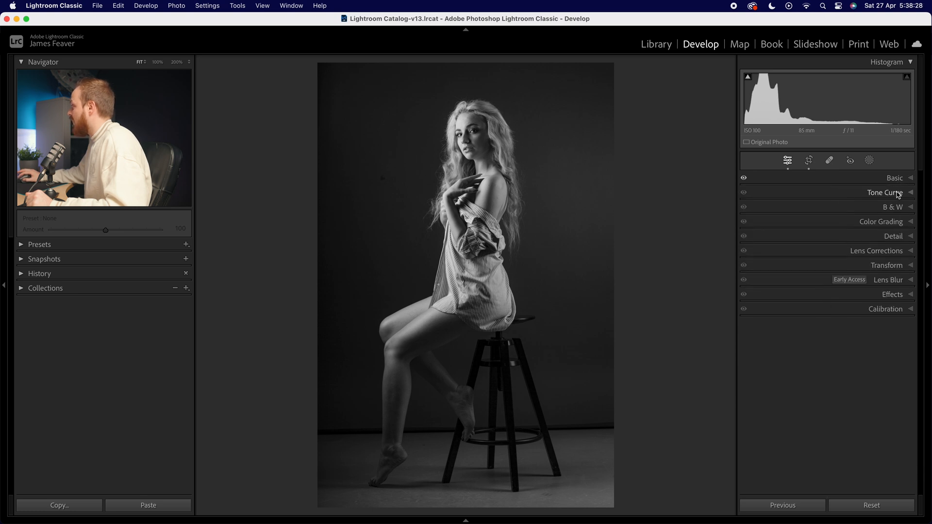
# - Fade the blacks by raising the point curve's black point to an output of 35
pyautogui.click(898, 193)
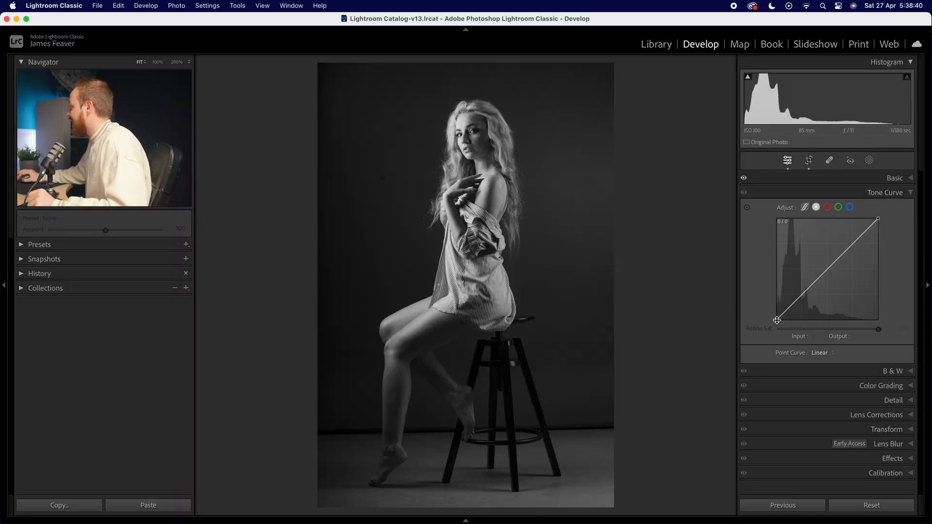
pyautogui.click(805, 208)
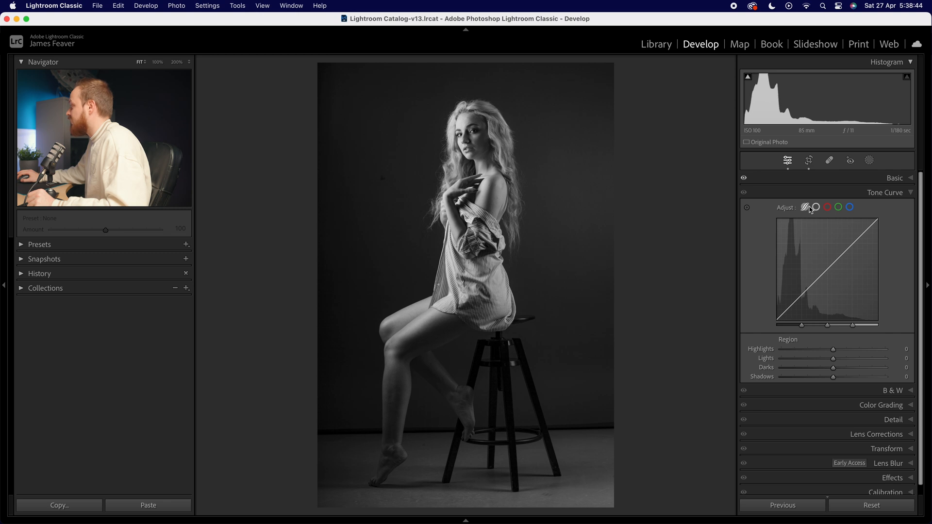
pyautogui.click(816, 208)
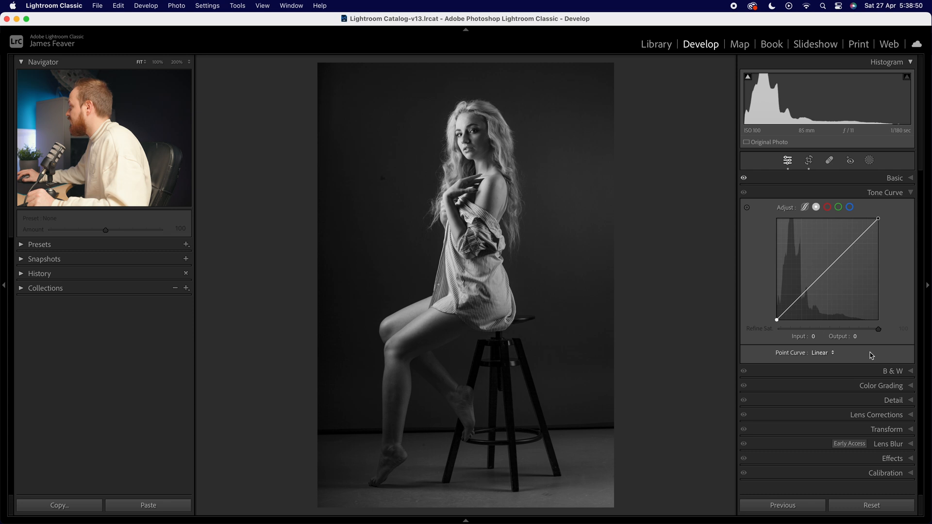
pyautogui.click(858, 337)
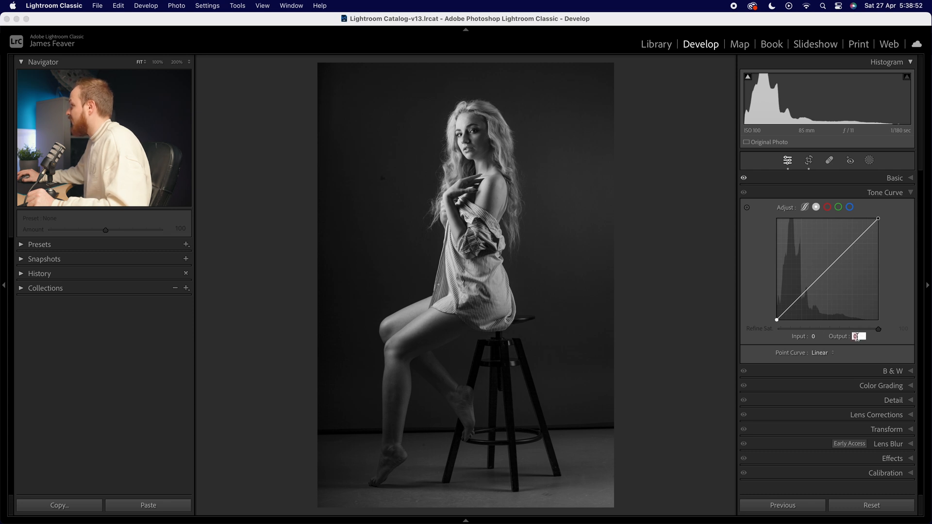
pyautogui.write('35')
pyautogui.press('Return')
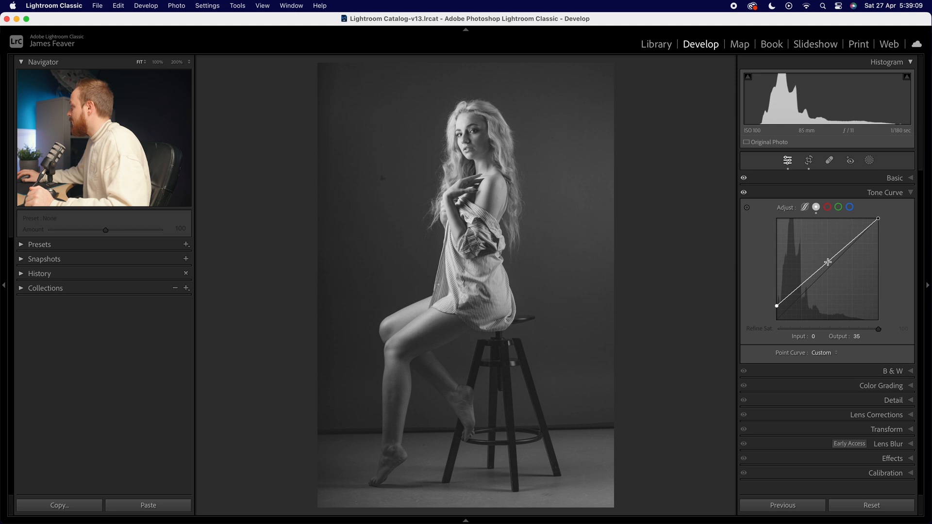
# - Add midtone, shadow and highlight points to the tone curve, lowering the midtones to about 128/119 and placing the highlight point at 200/190
pyautogui.click(827, 263)
pyautogui.moveTo(829, 263); pyautogui.dragTo(829, 276)
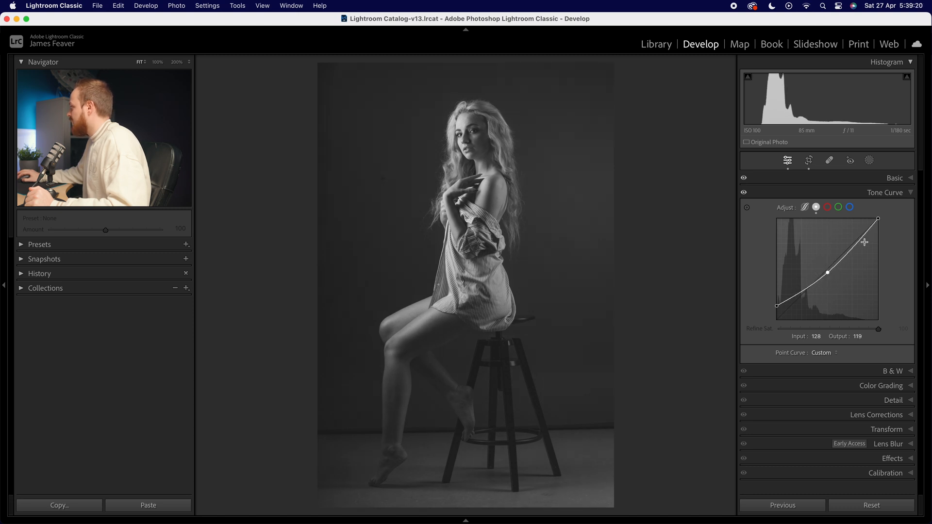
pyautogui.moveTo(857, 245); pyautogui.dragTo(855, 244)
pyautogui.moveTo(803, 295); pyautogui.dragTo(827, 271)
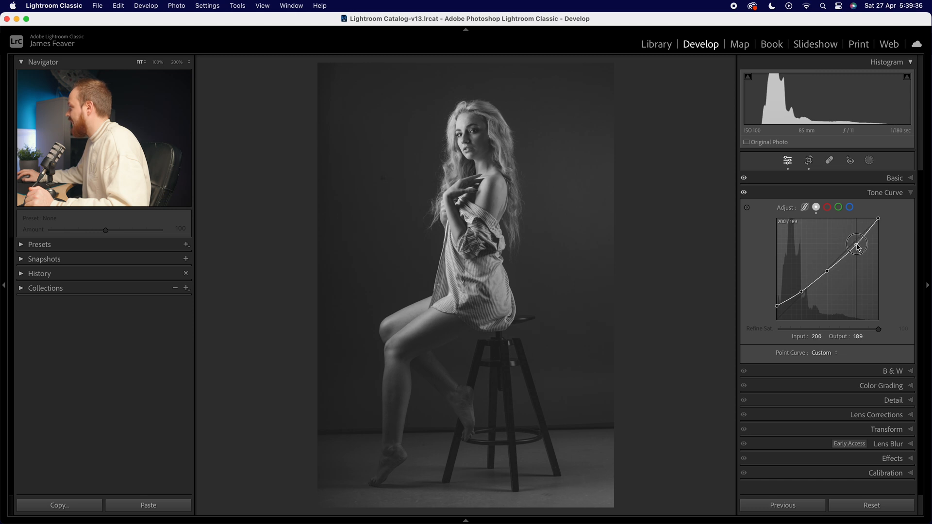
pyautogui.moveTo(858, 246); pyautogui.dragTo(856, 246)
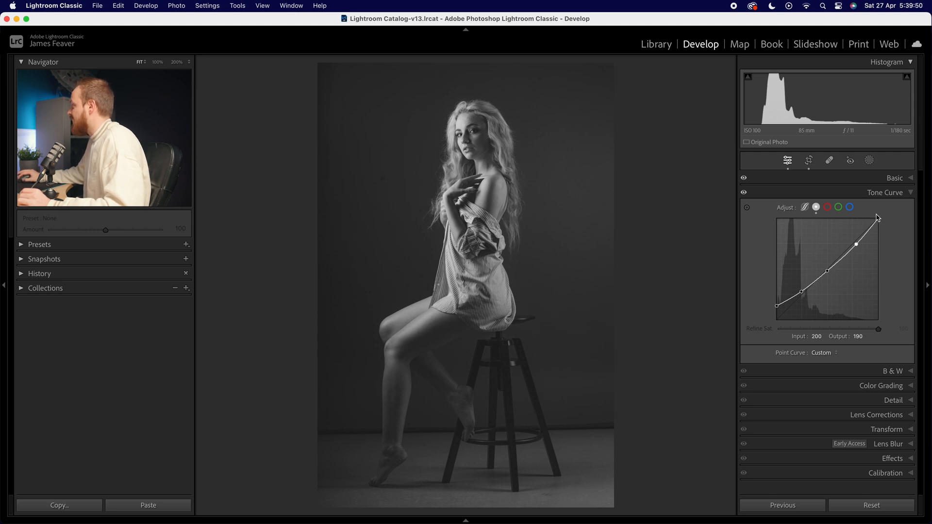
pyautogui.click(879, 193)
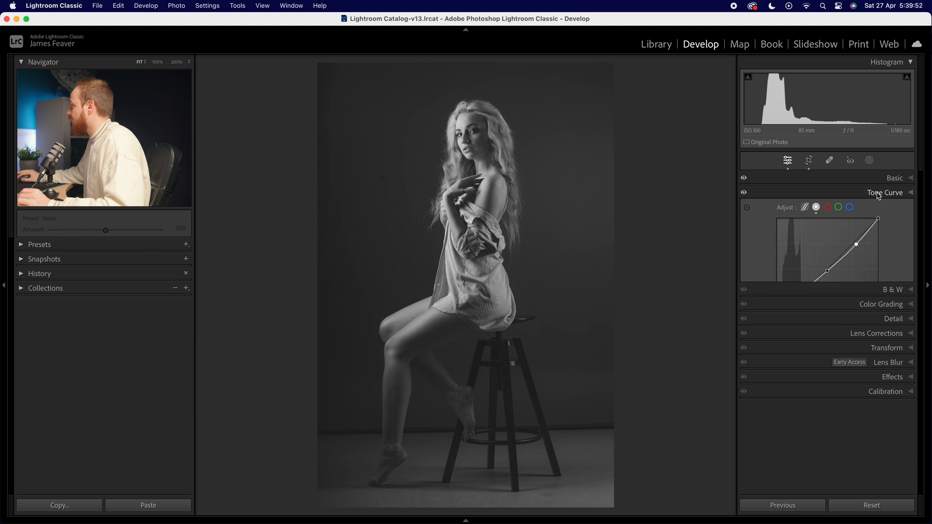
# - Set the Global color grading hue to 35
pyautogui.click(892, 209)
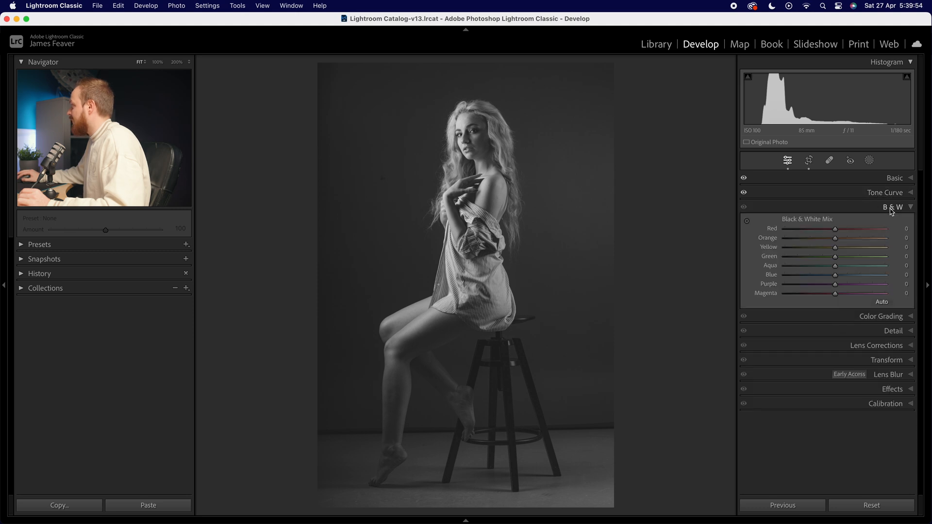
pyautogui.click(889, 209)
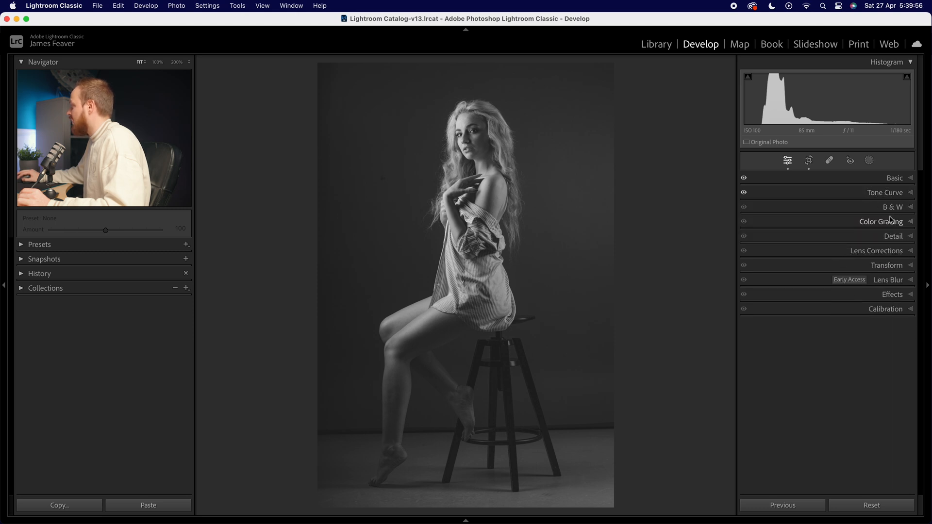
pyautogui.click(891, 221)
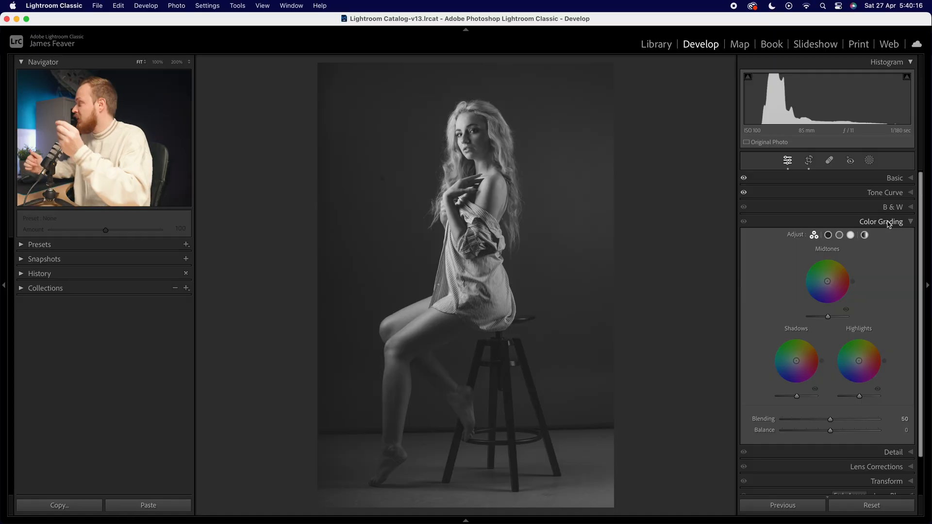
pyautogui.click(828, 235)
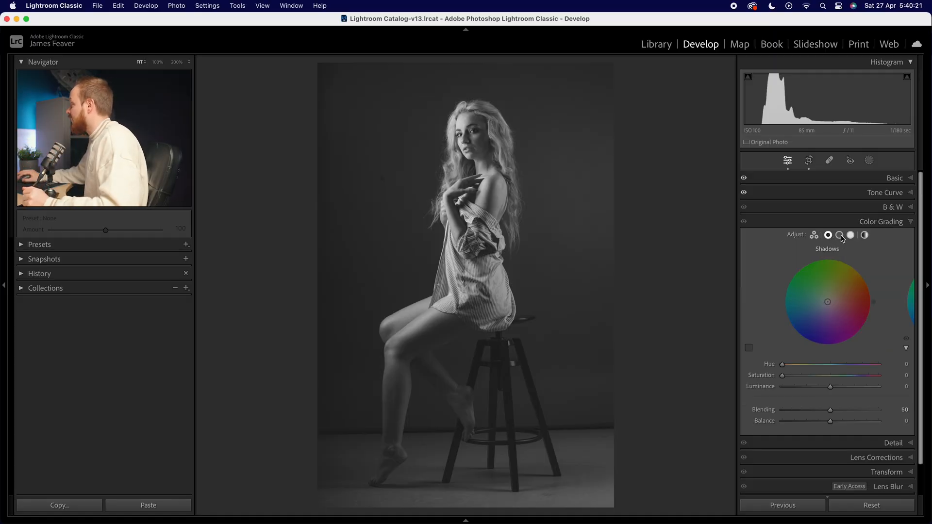
pyautogui.click(851, 235)
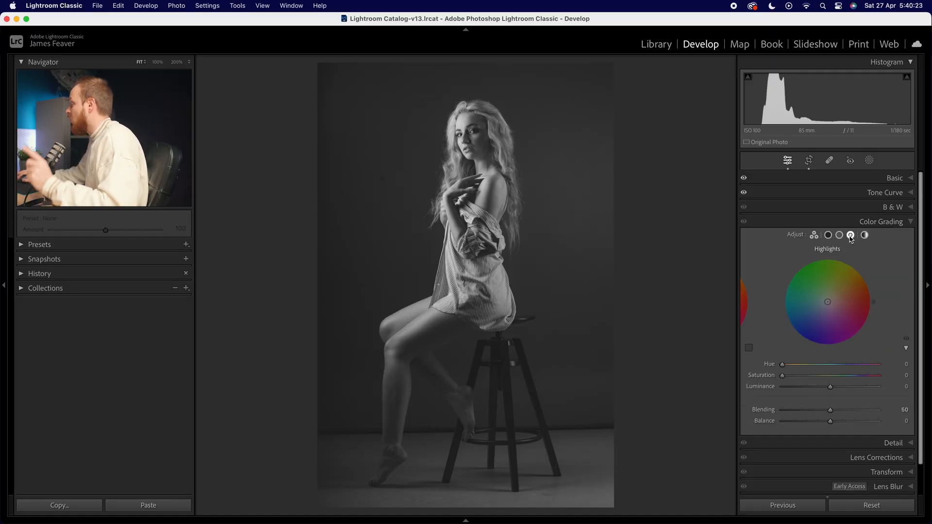
pyautogui.click(864, 235)
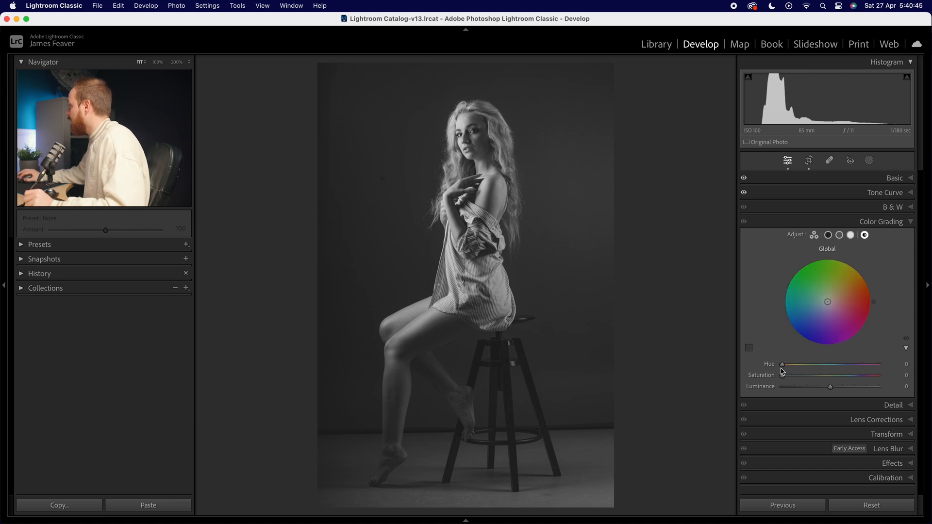
pyautogui.click(905, 364)
pyautogui.write('35')
pyautogui.press('Return')
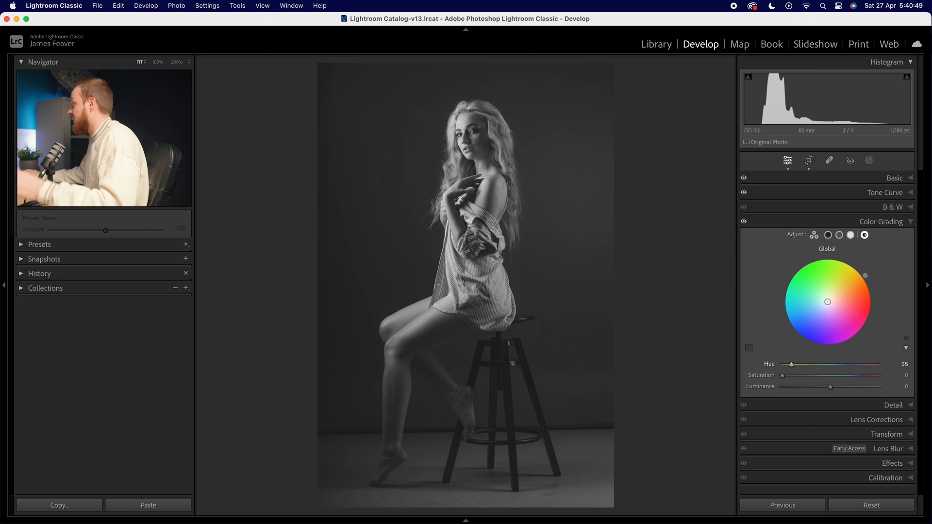
# - Raise the Global color grading saturation to 20 for a warm sepia tint
pyautogui.click(782, 376)
pyautogui.moveTo(787, 377)
pyautogui.mouseDown()
pyautogui.moveTo(830, 376)
pyautogui.moveTo(796, 376)
pyautogui.mouseUp()
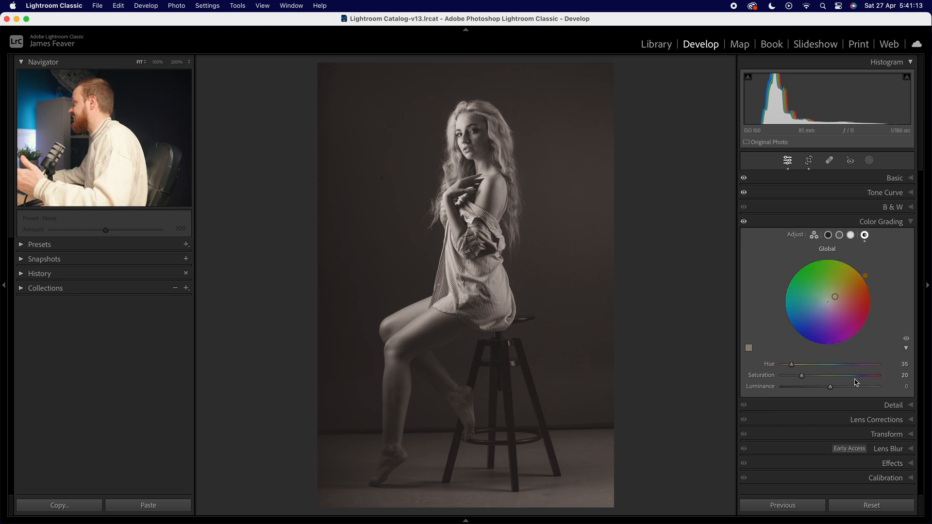
pyautogui.click(749, 348)
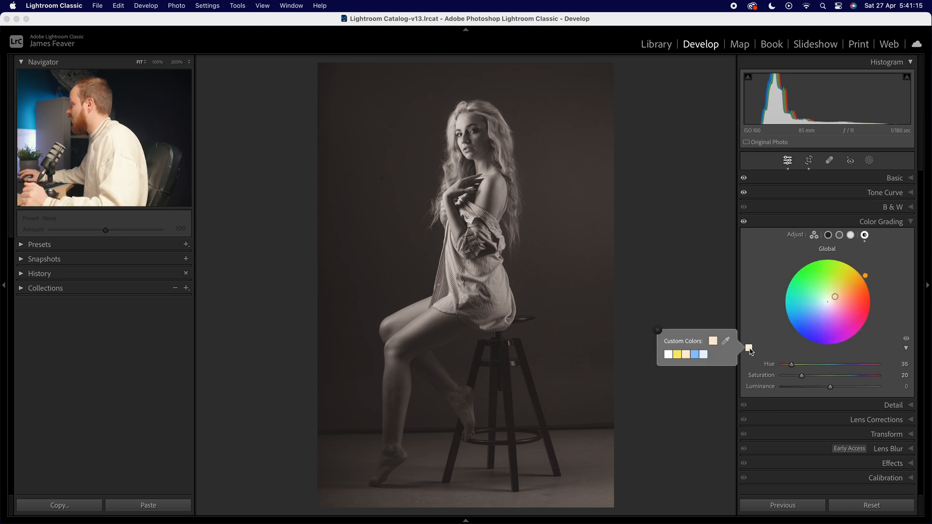
pyautogui.click(777, 345)
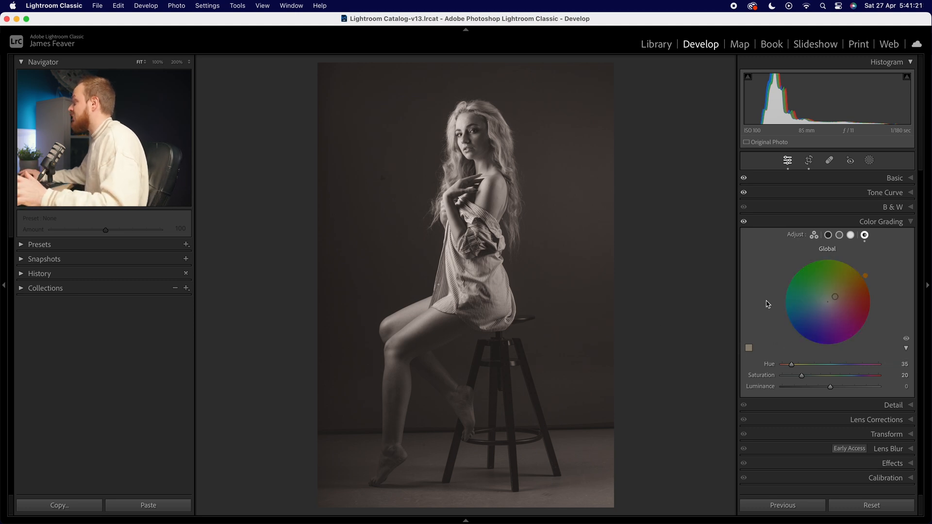
pyautogui.click(851, 236)
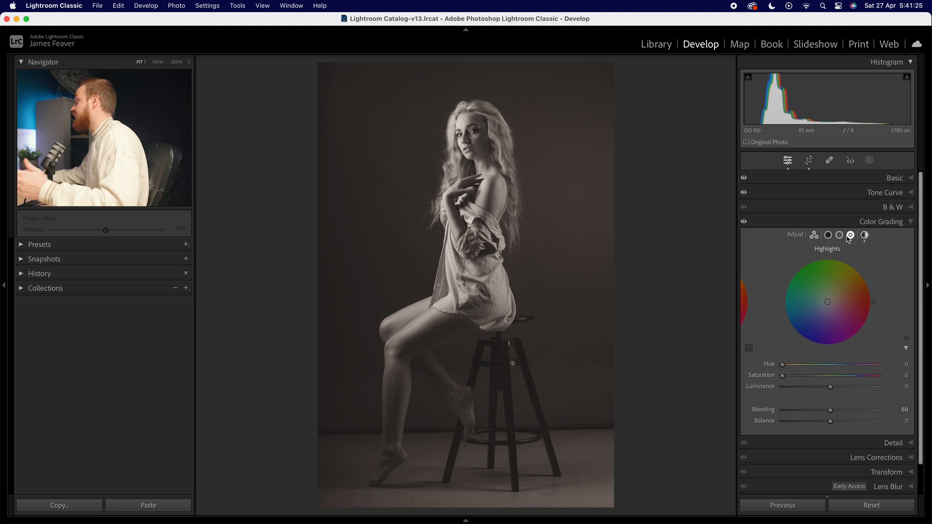
pyautogui.click(840, 236)
pyautogui.click(829, 236)
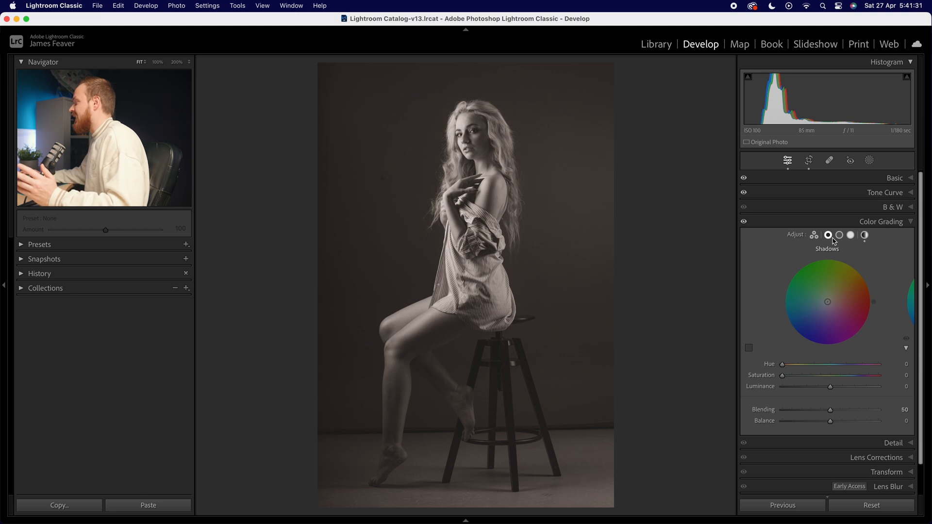
pyautogui.click(839, 237)
pyautogui.click(851, 237)
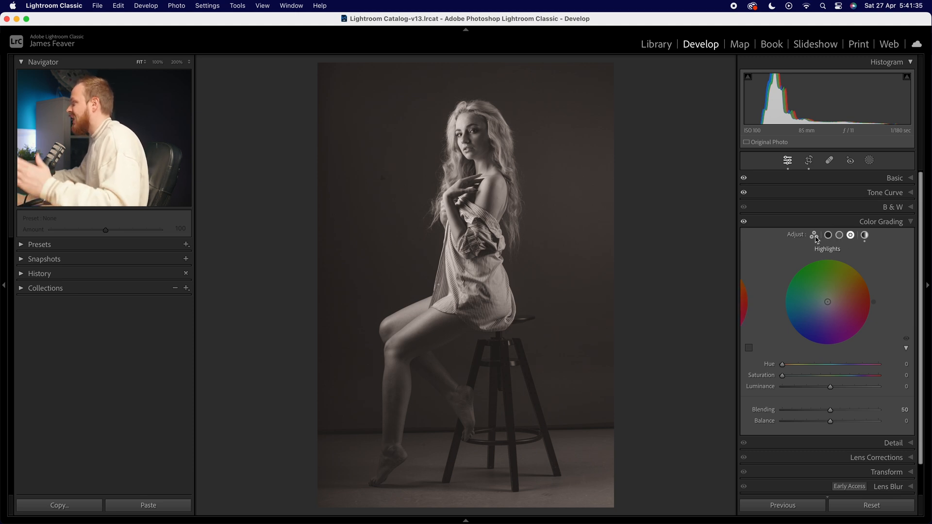
pyautogui.click(864, 236)
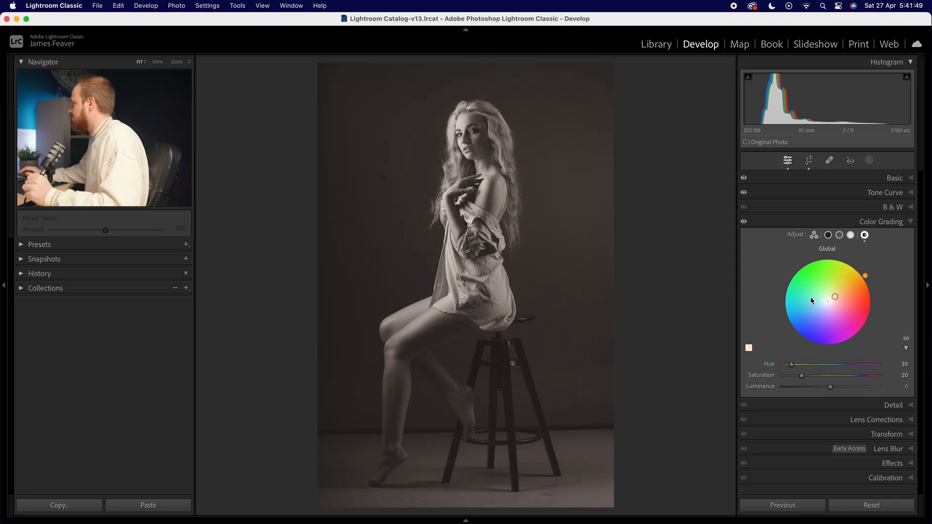
# - Review the sharpening and noise reduction settings and enable lens corrections for the portrait
pyautogui.click(899, 222)
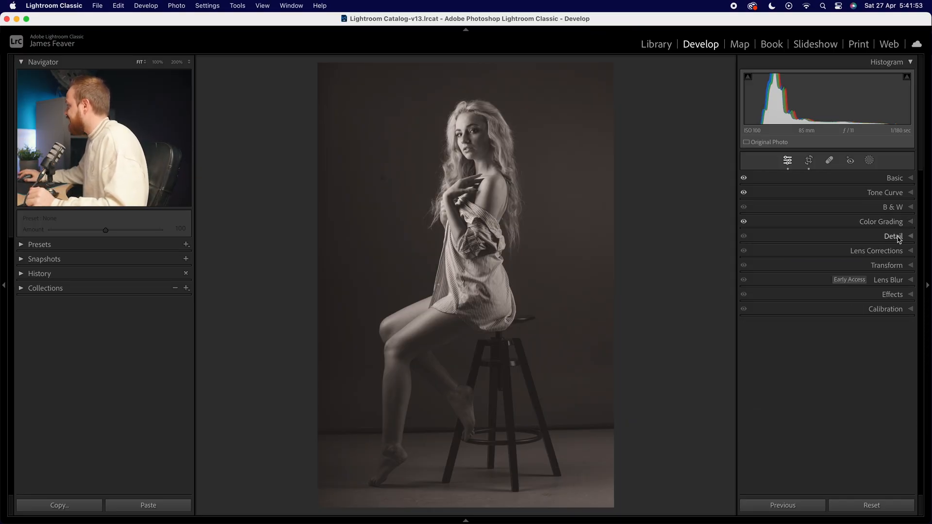
pyautogui.click(899, 237)
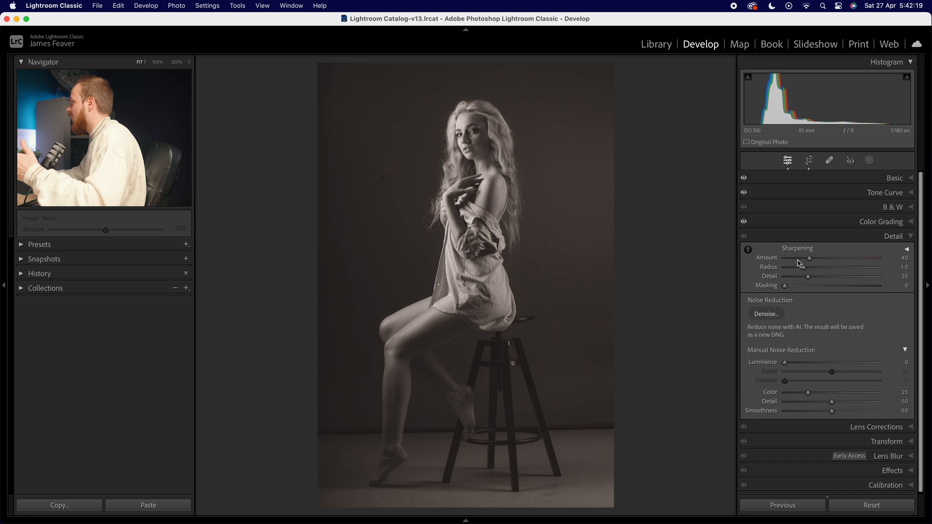
pyautogui.click(901, 238)
pyautogui.click(876, 251)
pyautogui.click(872, 252)
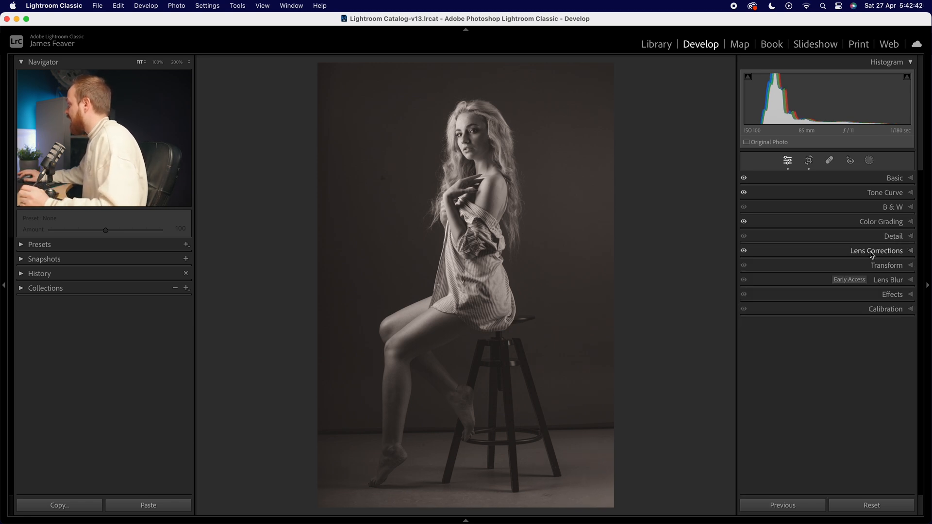
# - Darken the portrait's edges by setting the post-crop vignetting amount to -20
pyautogui.click(884, 294)
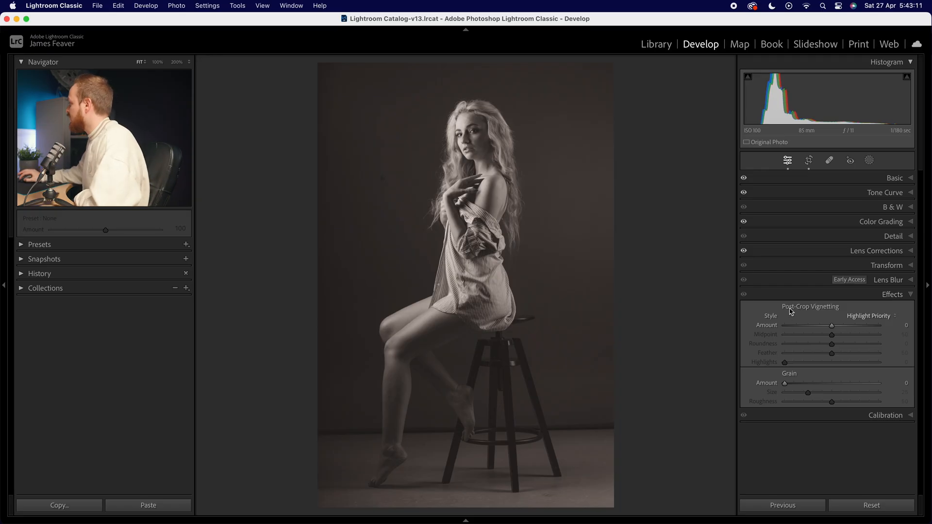
pyautogui.moveTo(833, 329); pyautogui.dragTo(822, 329)
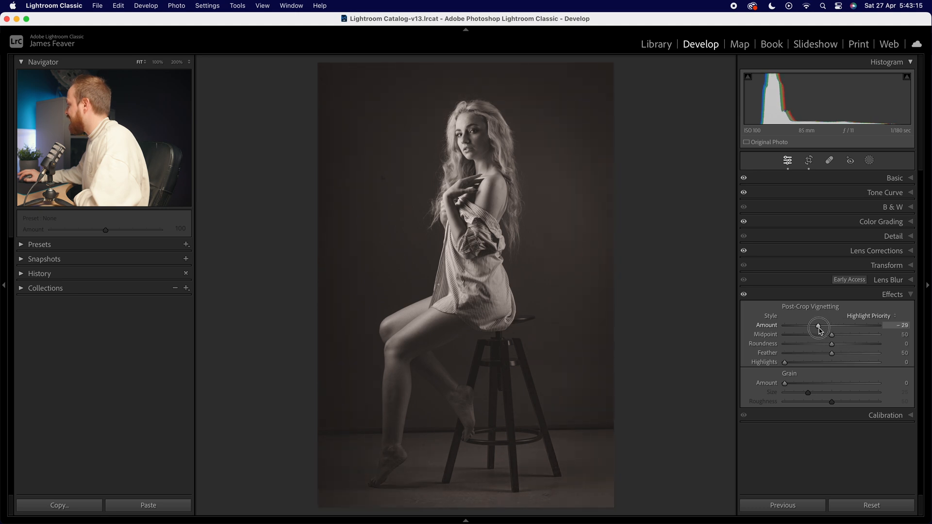
pyautogui.click(898, 326)
pyautogui.write('-20')
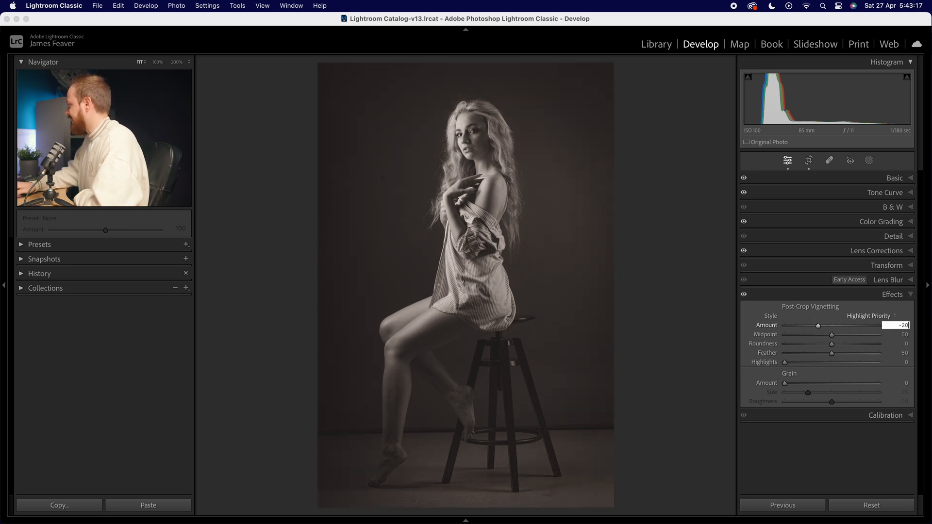
pyautogui.press('Return')
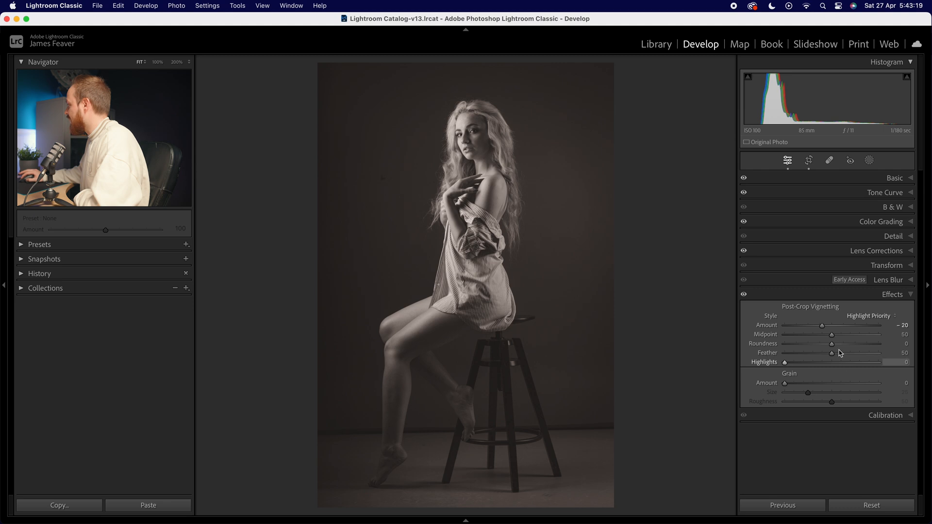
# - Soften the vignette transition by setting its feather to 75
pyautogui.moveTo(831, 353); pyautogui.dragTo(875, 357)
pyautogui.click(895, 353)
pyautogui.write('75')
pyautogui.press('Return')
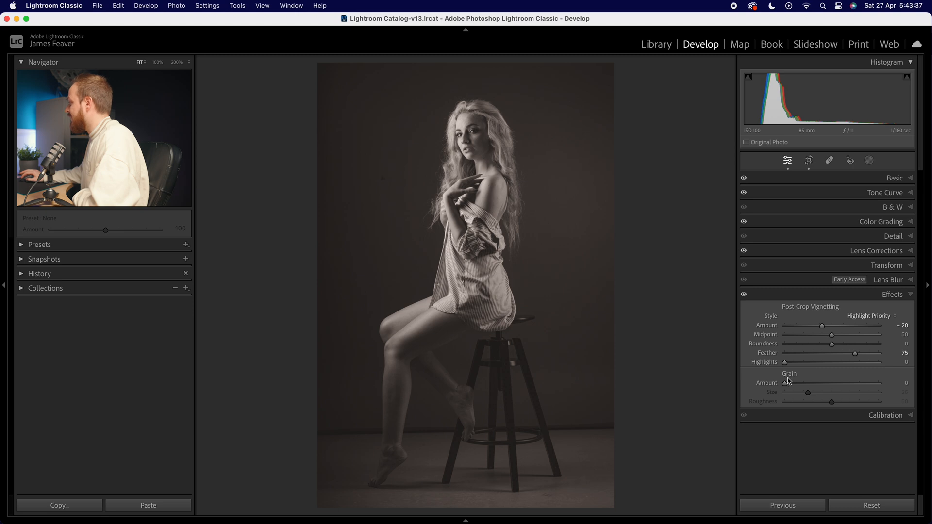
# - Add film grain with an amount of 30, judging it on the woman's face at 200% magnification
pyautogui.click(483, 193)
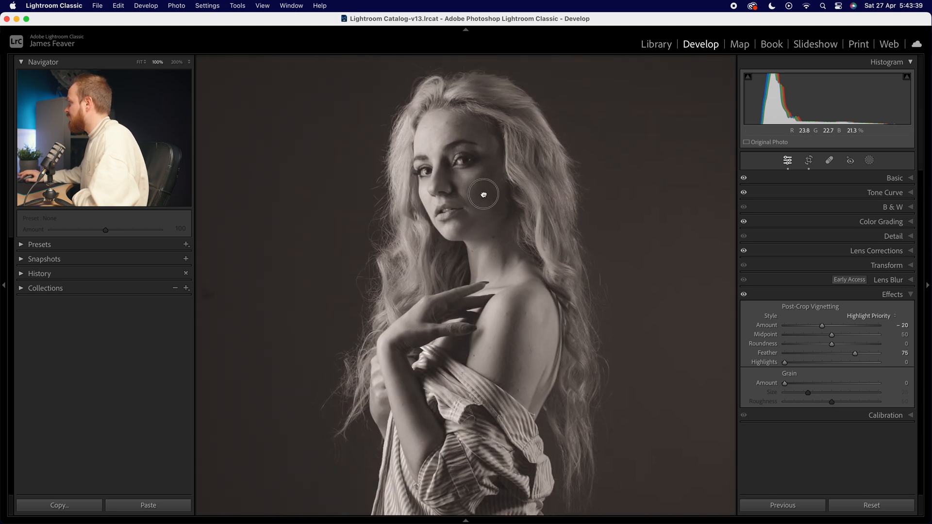
pyautogui.click(177, 61)
pyautogui.moveTo(491, 204); pyautogui.dragTo(525, 333)
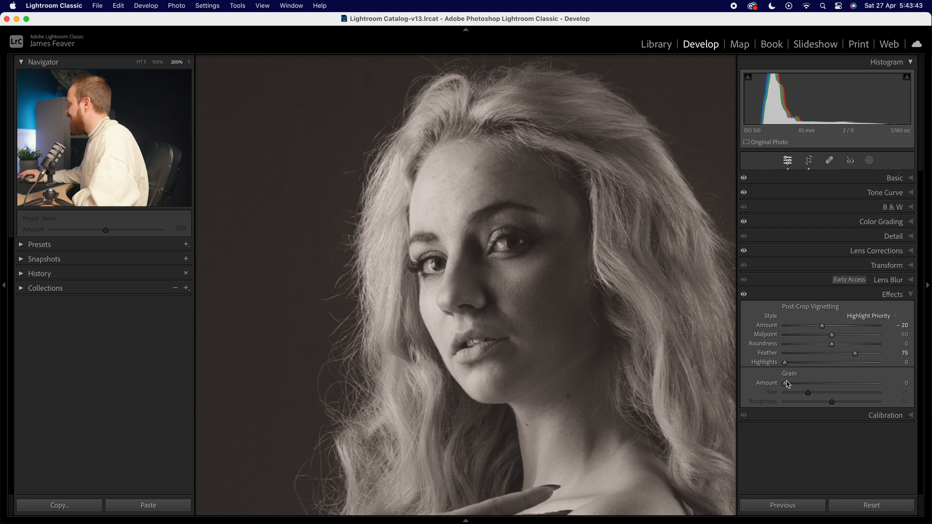
pyautogui.moveTo(786, 385); pyautogui.dragTo(812, 387)
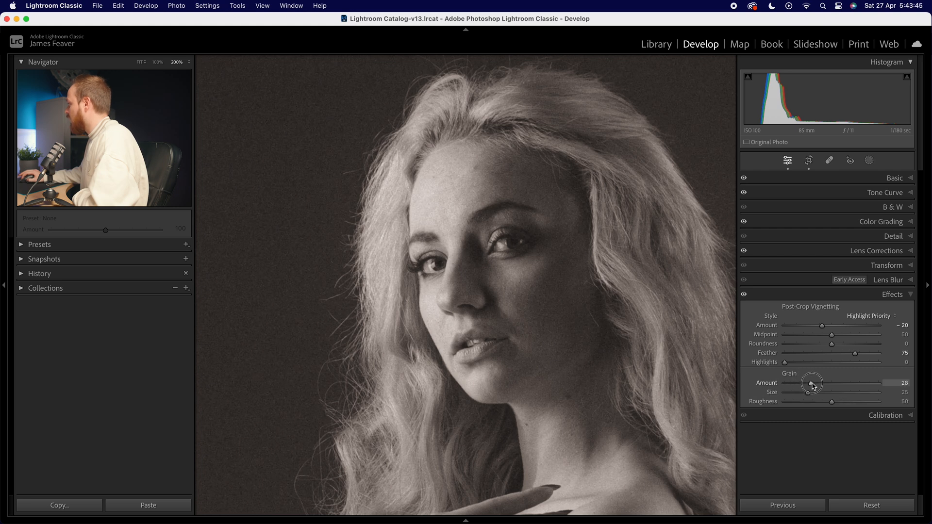
pyautogui.click(903, 383)
pyautogui.write('30')
pyautogui.press('Return')
# - Set the grain size to 20 and inspect the grain across the face, hair and shoulder
pyautogui.click(904, 392)
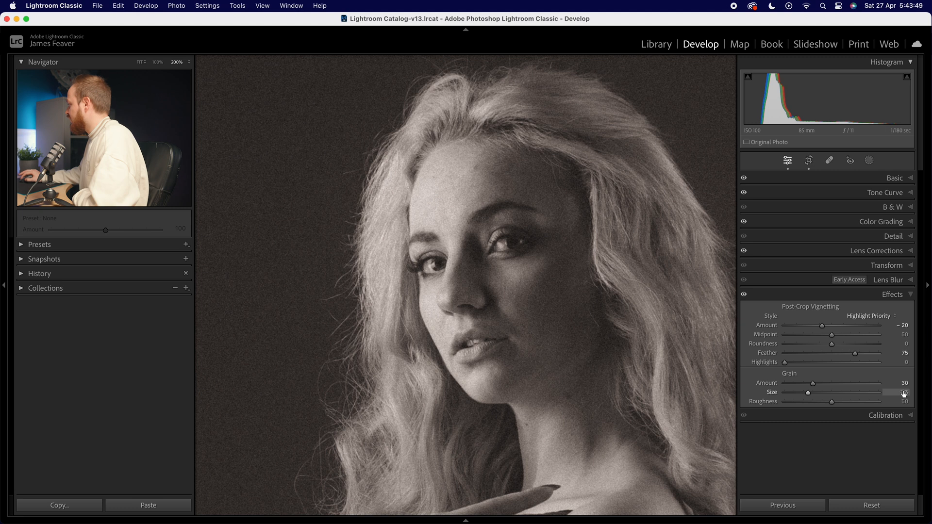
pyautogui.write('20')
pyautogui.press('Return')
pyautogui.click(904, 401)
pyautogui.moveTo(380, 264); pyautogui.dragTo(364, 274)
pyautogui.moveTo(544, 437); pyautogui.dragTo(570, 318)
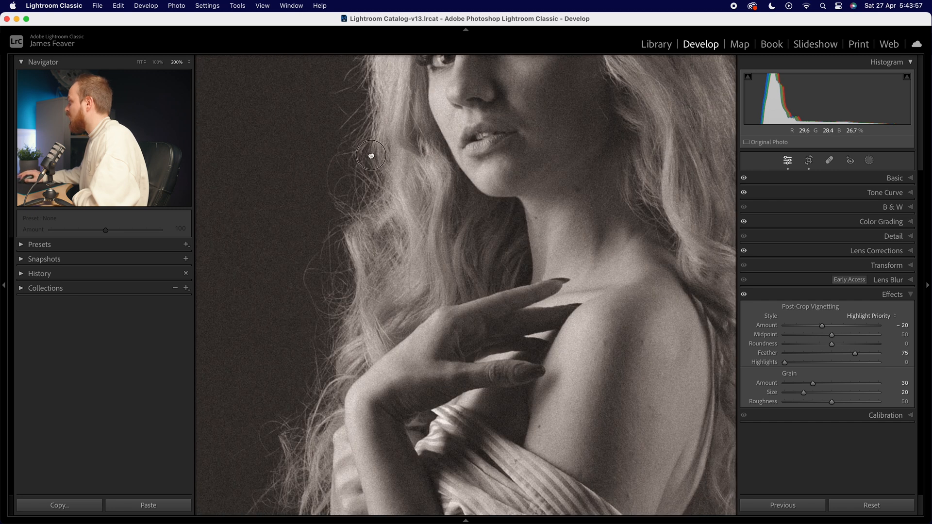
pyautogui.moveTo(372, 154); pyautogui.dragTo(456, 271)
pyautogui.moveTo(548, 195); pyautogui.dragTo(478, 241)
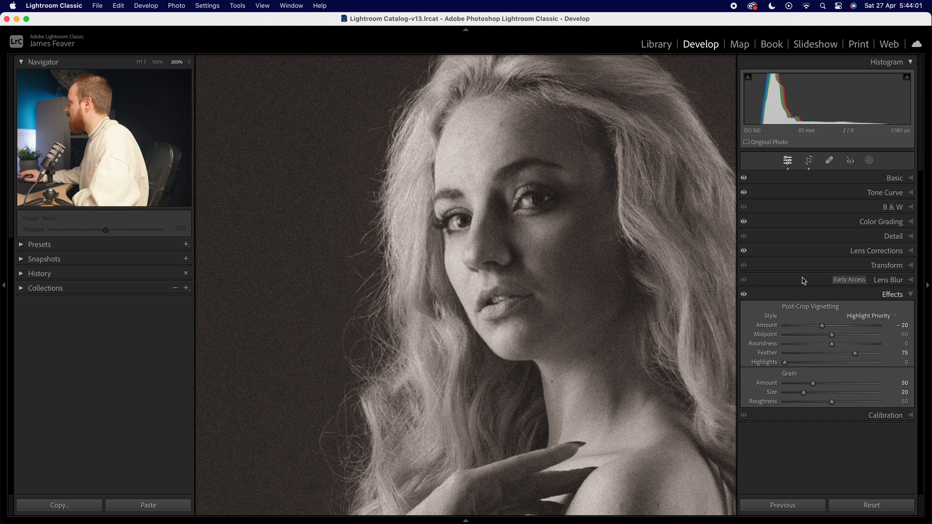
# - Create a background mask, try its local grain amount, and return to the global adjustments with the whole photo in view
pyautogui.click(868, 161)
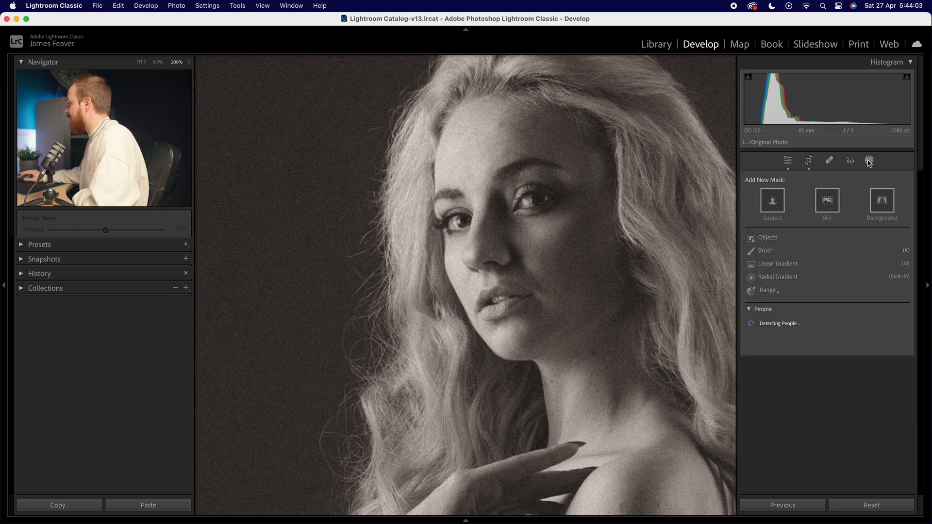
pyautogui.click(883, 201)
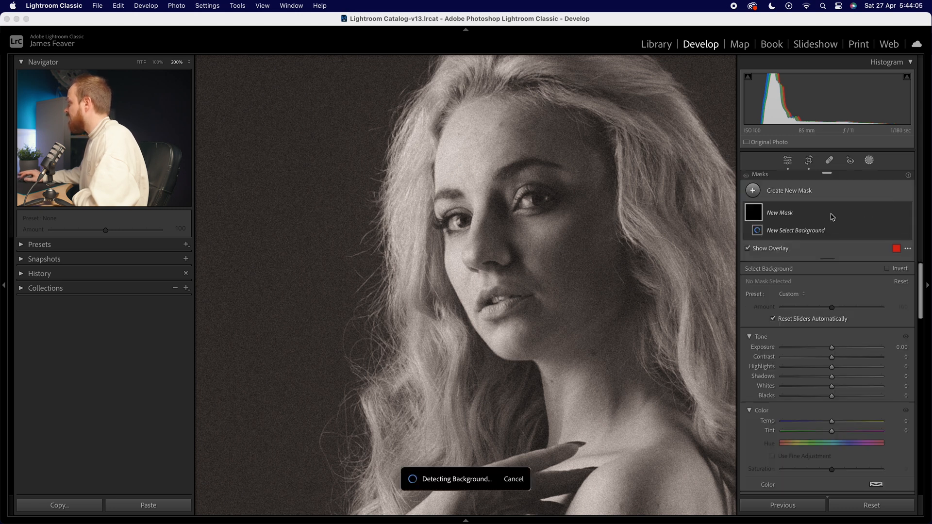
pyautogui.scroll(-5, 843, 380)
pyautogui.scroll(-4, 843, 380)
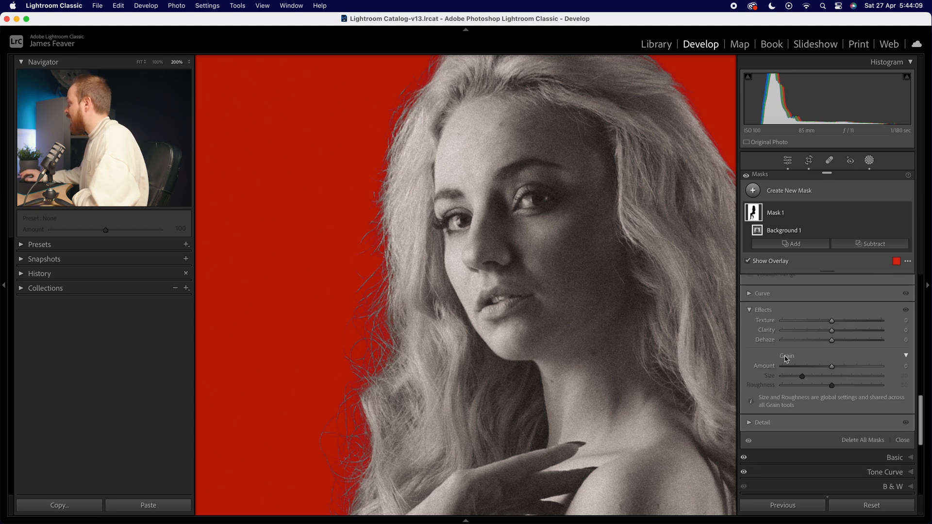
pyautogui.moveTo(832, 367)
pyautogui.mouseDown()
pyautogui.moveTo(846, 368)
pyautogui.moveTo(832, 369)
pyautogui.mouseUp()
pyautogui.click(788, 160)
pyautogui.hscroll(3, 487, 264)
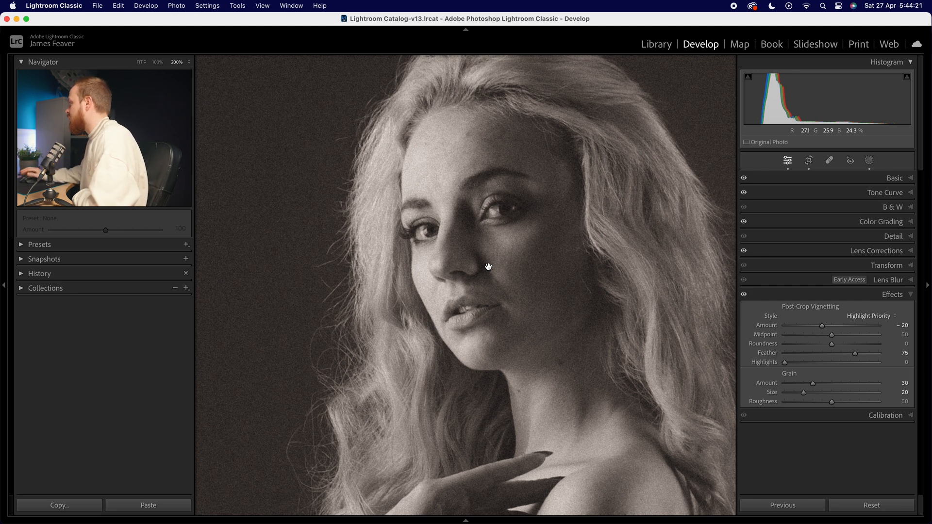
pyautogui.click(488, 267)
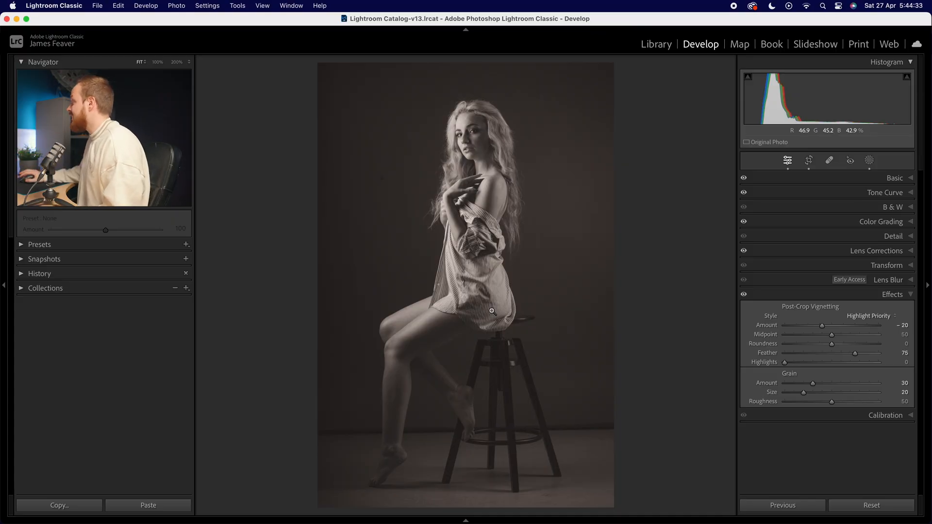
pyautogui.click(893, 295)
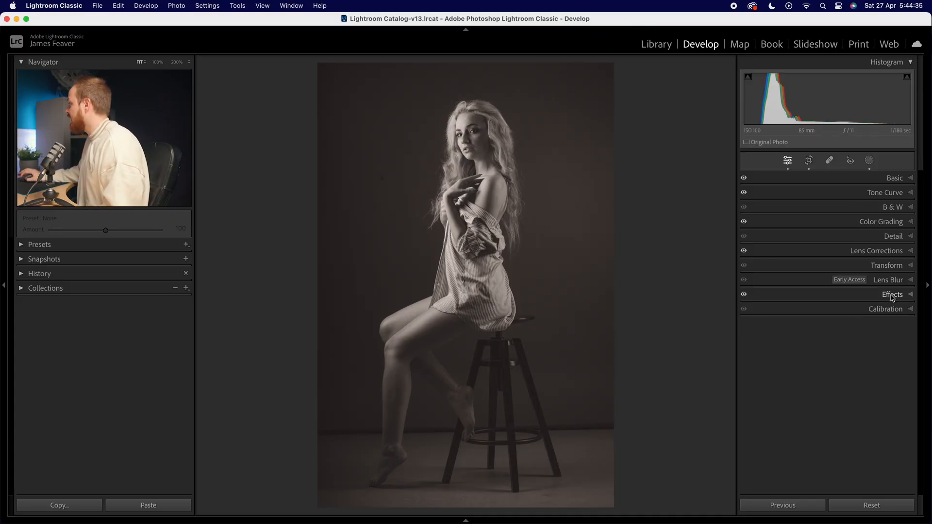
# - Brighten the portrait by raising the basic exposure to +1.45
pyautogui.click(896, 180)
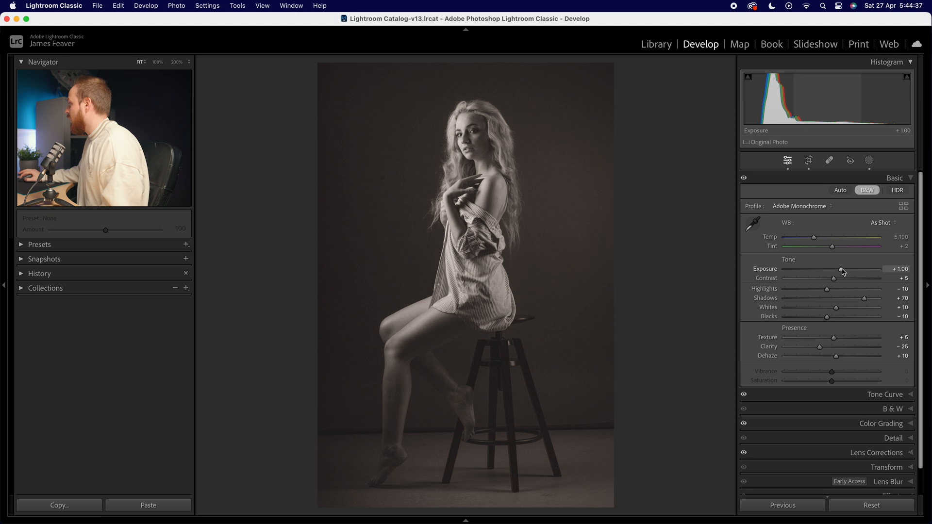
pyautogui.moveTo(843, 271); pyautogui.dragTo(846, 271)
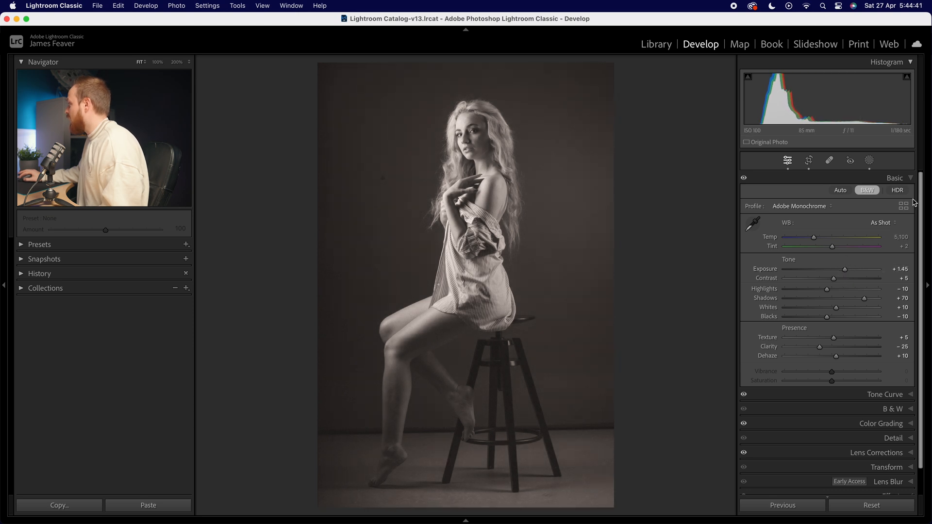
pyautogui.click(895, 180)
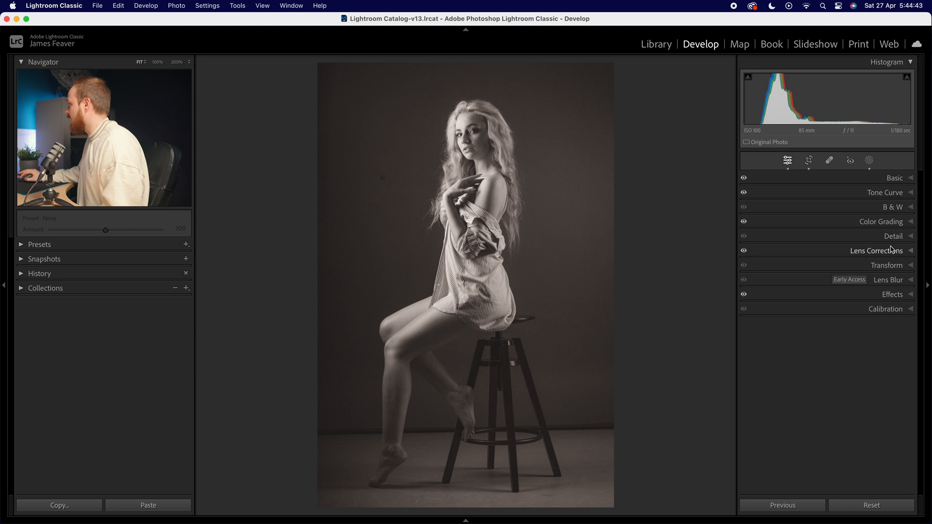
# - Raise the Global color grading saturation to about 27 and compare the edited portrait with its unedited version
pyautogui.click(888, 223)
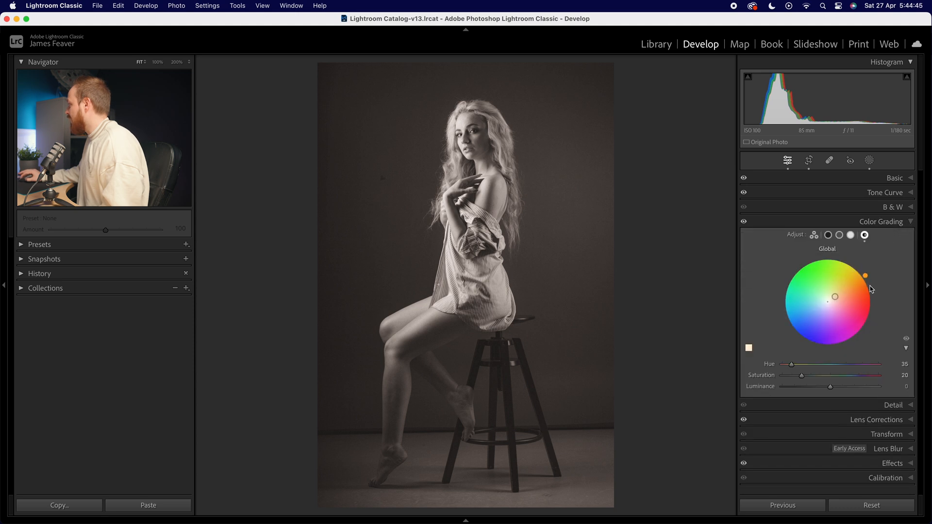
pyautogui.moveTo(804, 376); pyautogui.dragTo(809, 376)
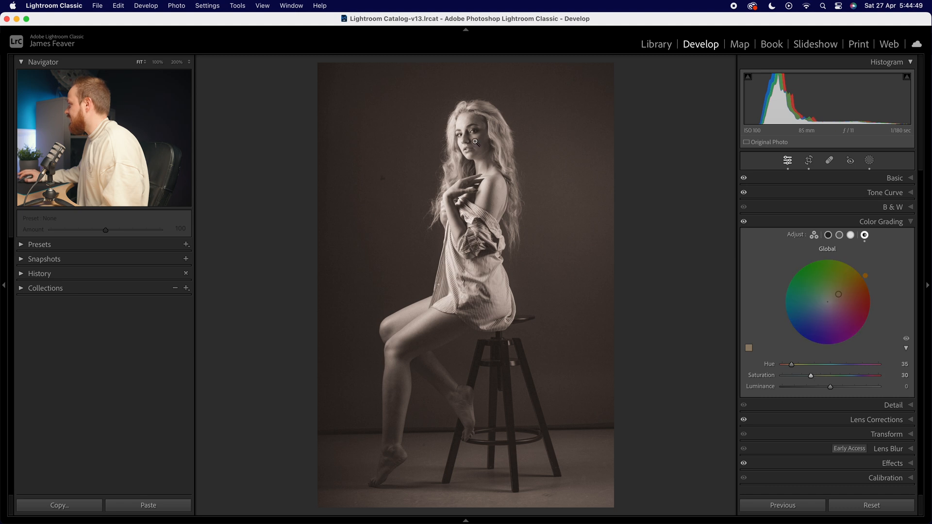
pyautogui.moveTo(810, 377); pyautogui.dragTo(808, 378)
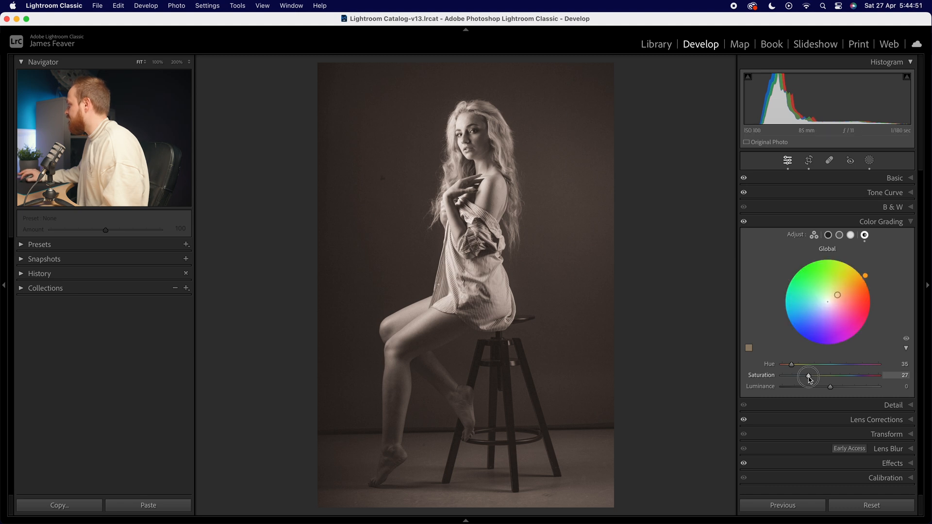
pyautogui.click(881, 221)
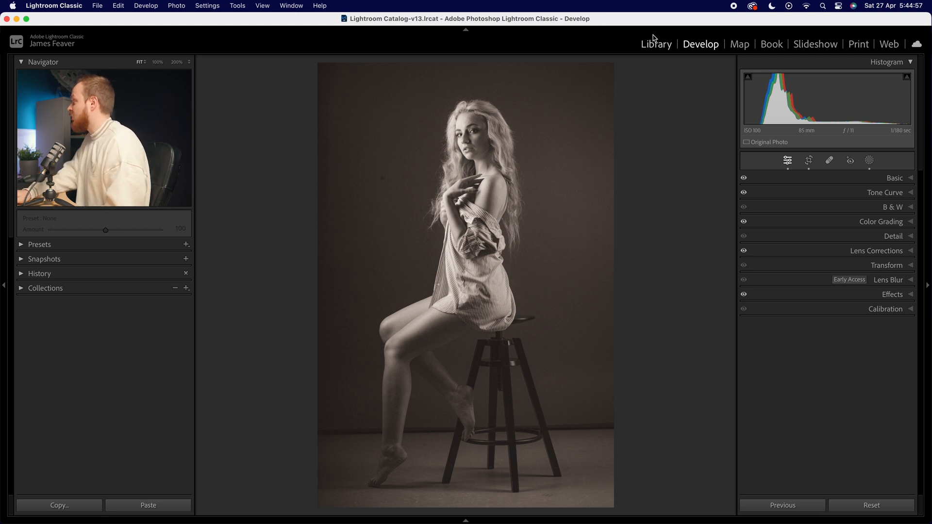
pyautogui.press('\\')
pyautogui.press('\\')
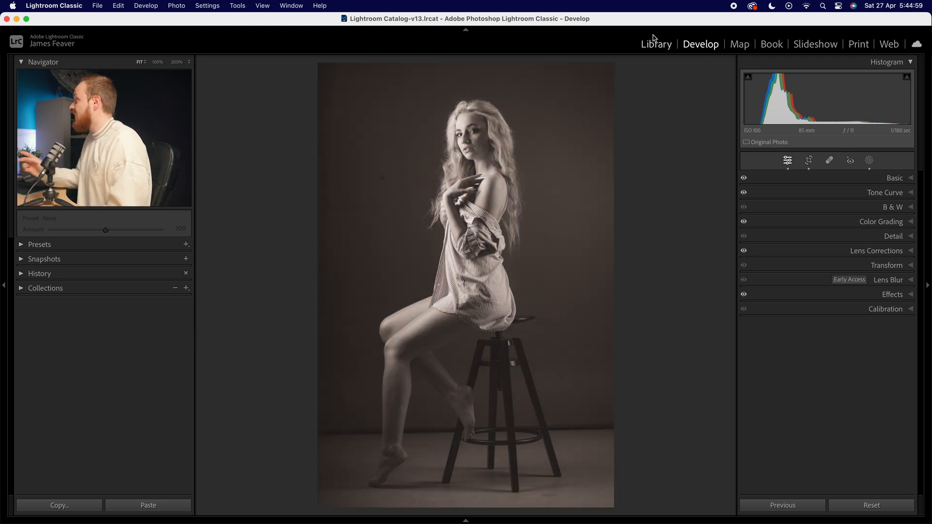